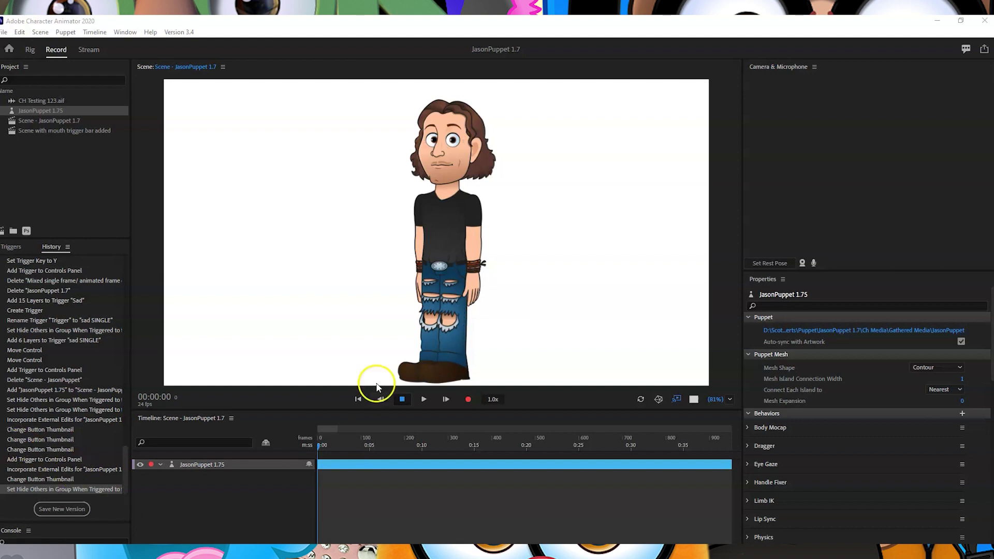
Test the puppet's walk left and right across the stage with the arrow keys
left_click(537, 275)
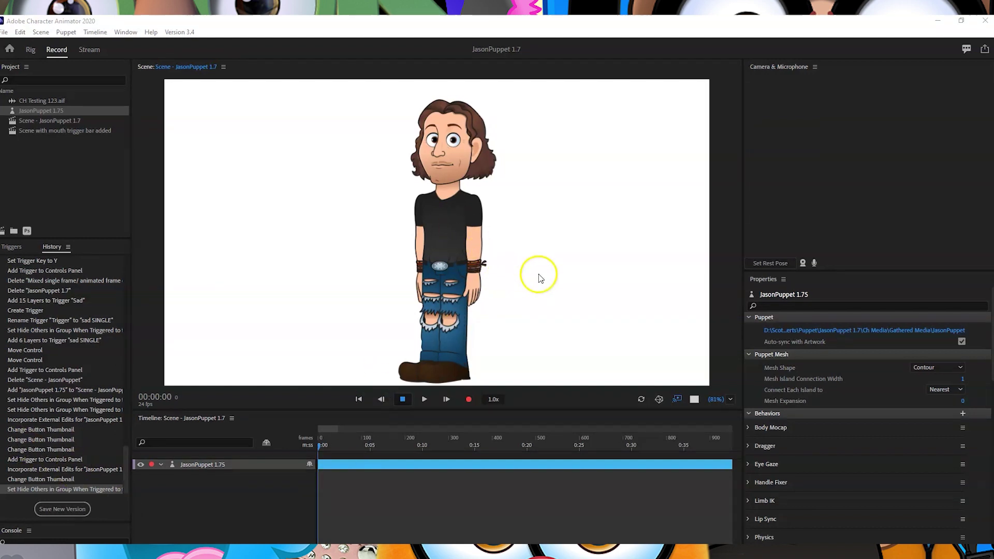
key("Left")
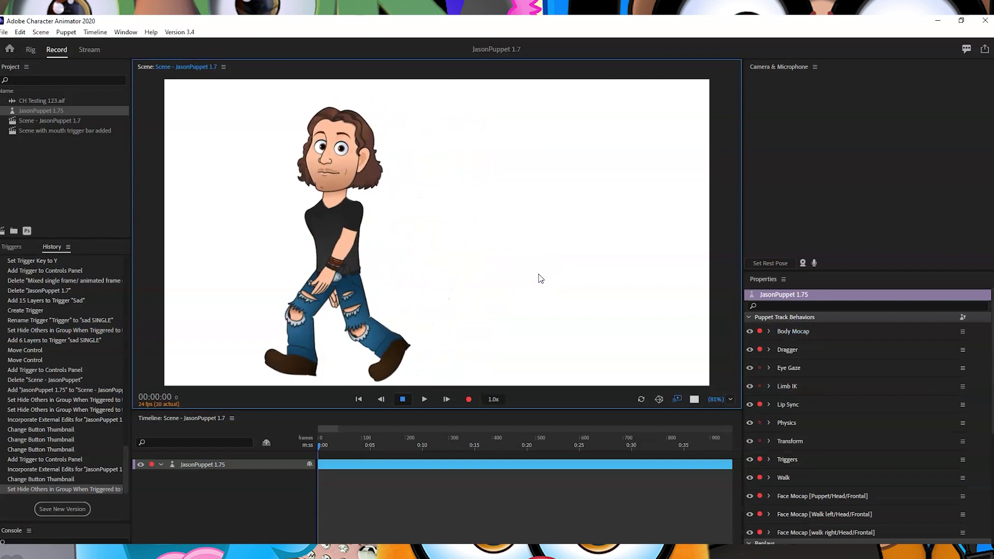
key("Right")
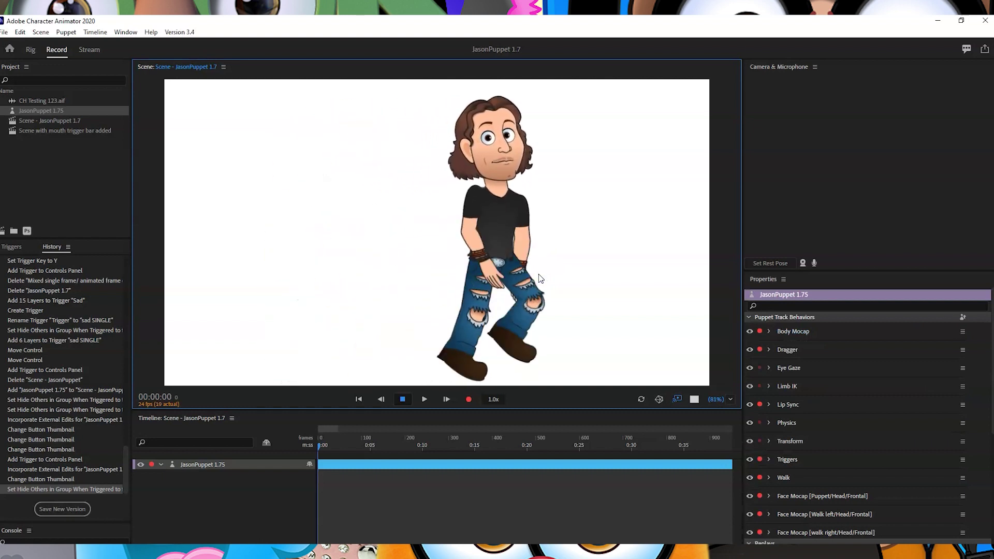
key("Left")
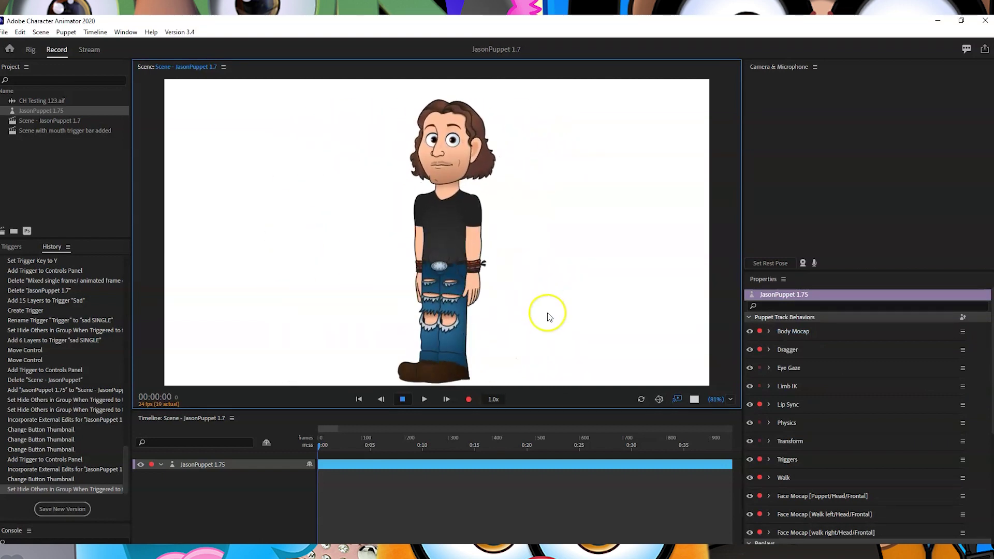
Set the Walk behavior's Body Speed to 0% and check the puppet now walks in place
left_click_drag(992, 327, 992, 340)
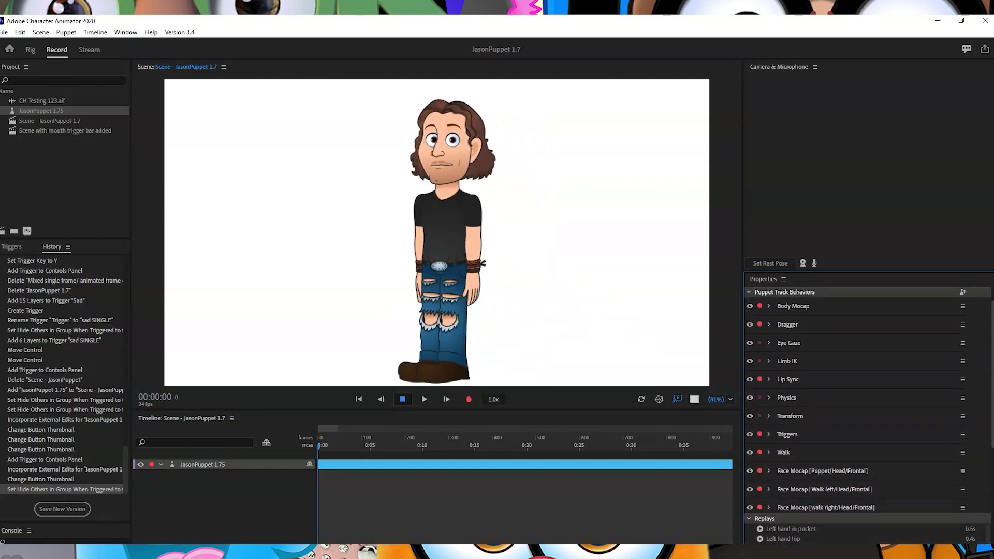
left_click_drag(991, 341, 992, 348)
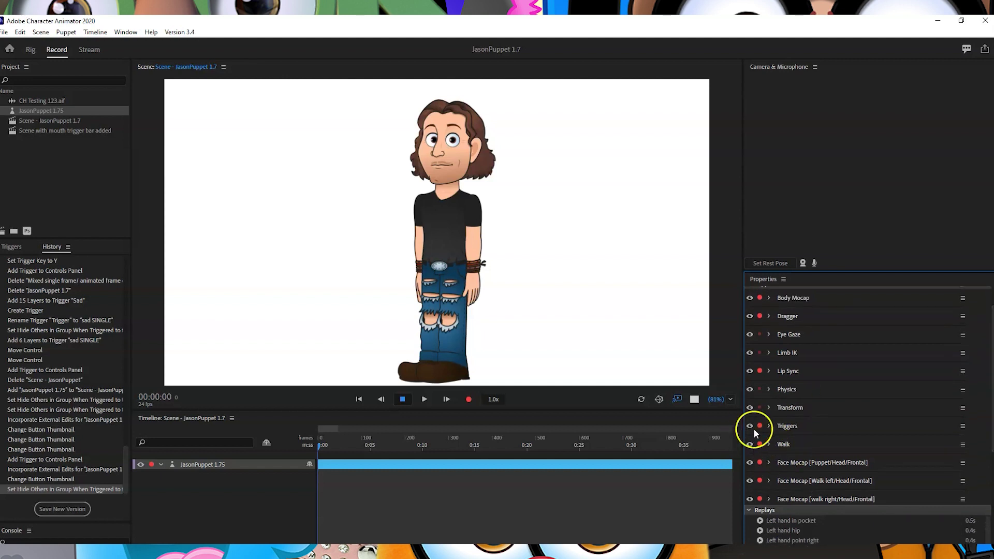
left_click(768, 444)
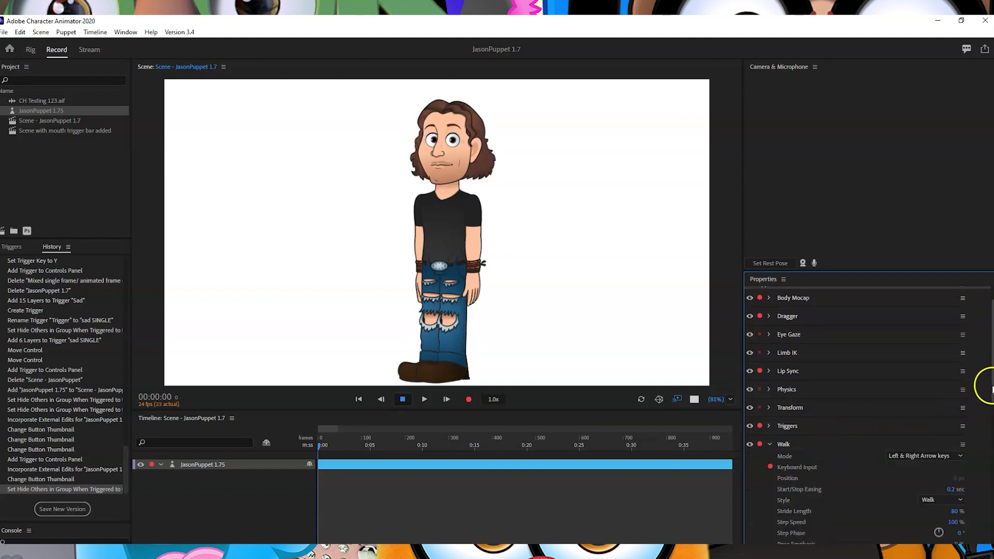
scroll(991, 388, "down", 5)
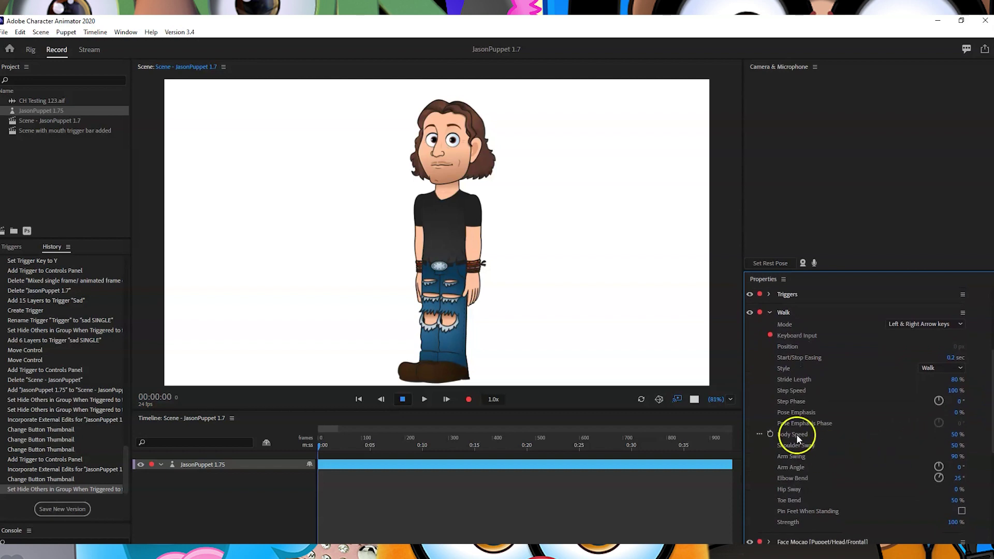
left_click(955, 434)
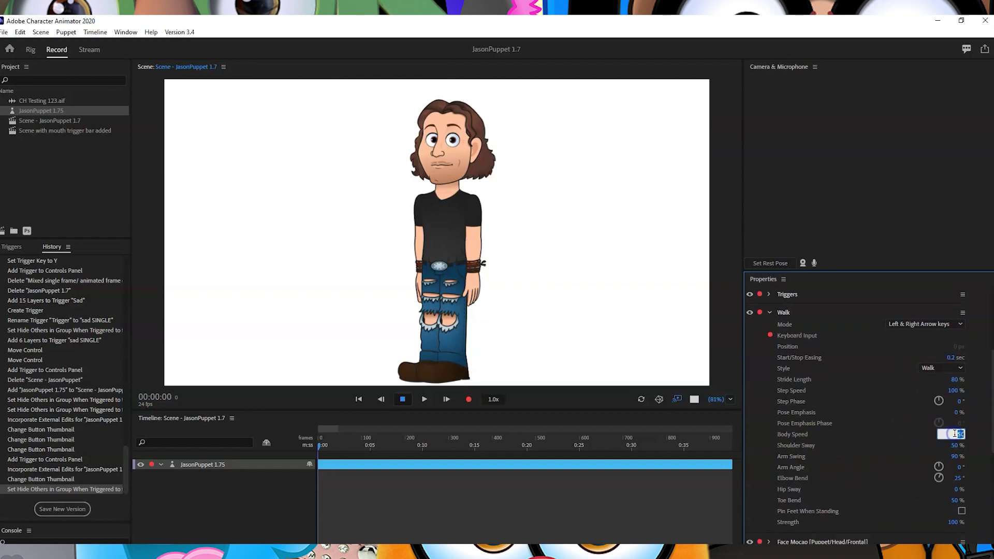
key("BackSpace")
key("Return")
key("Left")
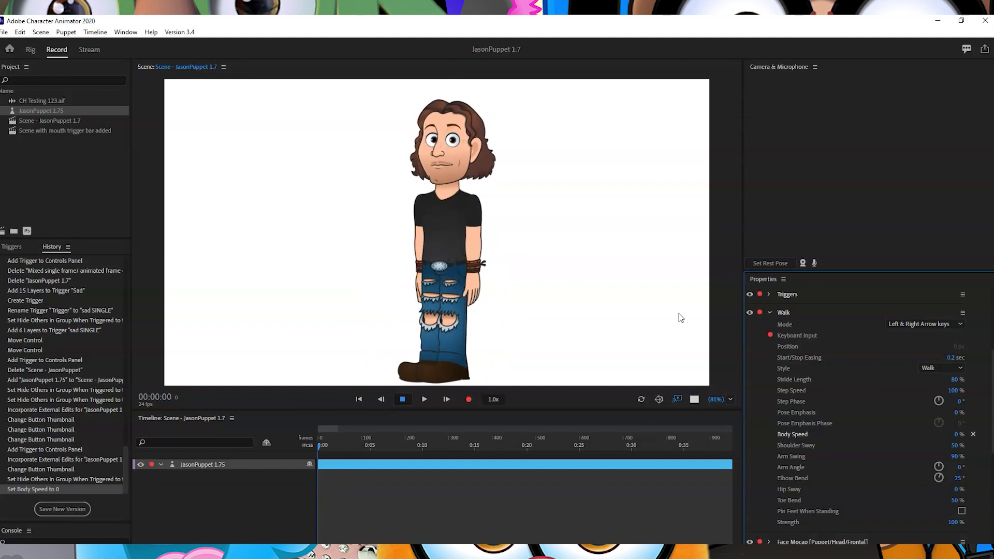
left_click(552, 223)
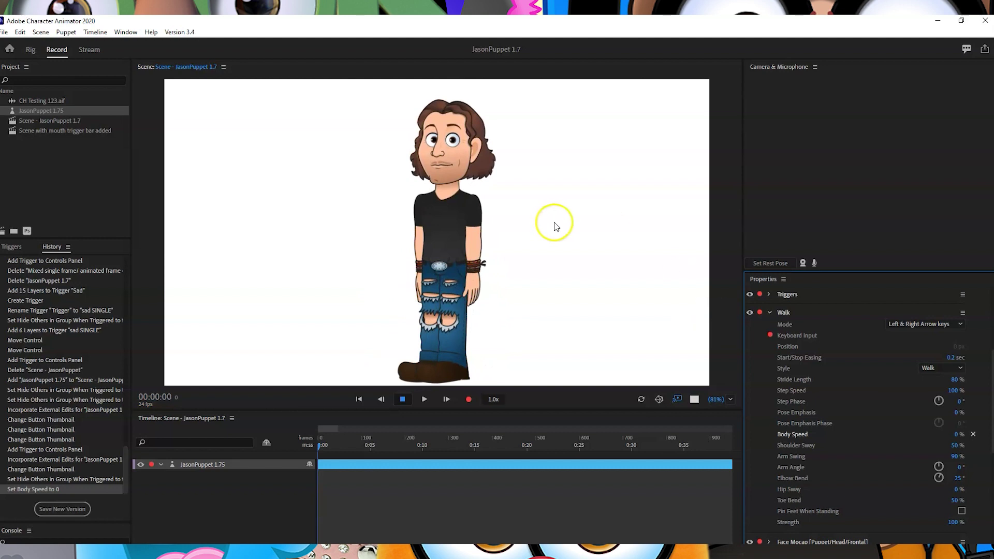
Import 'Strreey and buildings.jpg' from the Customer Puppets folder into the project
left_click(5, 33)
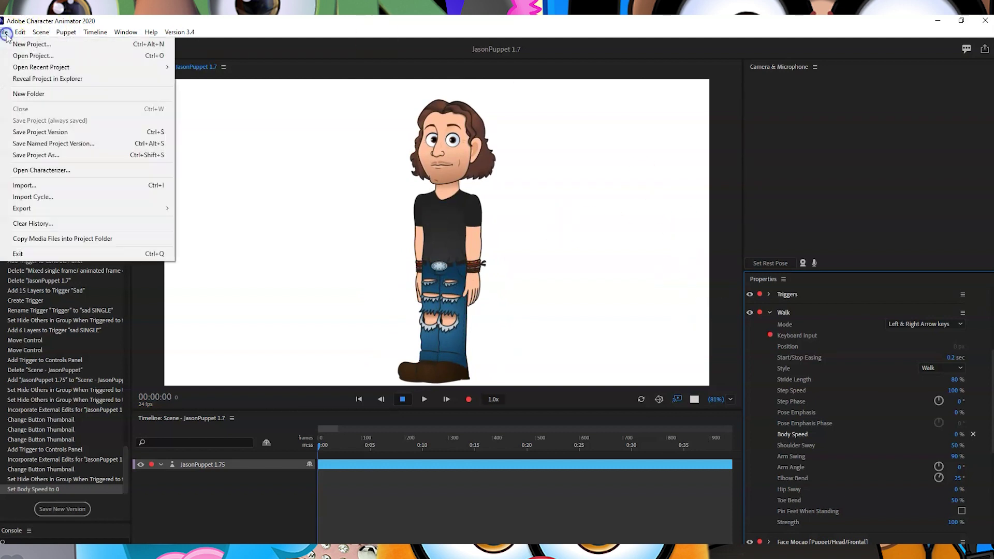
left_click(33, 185)
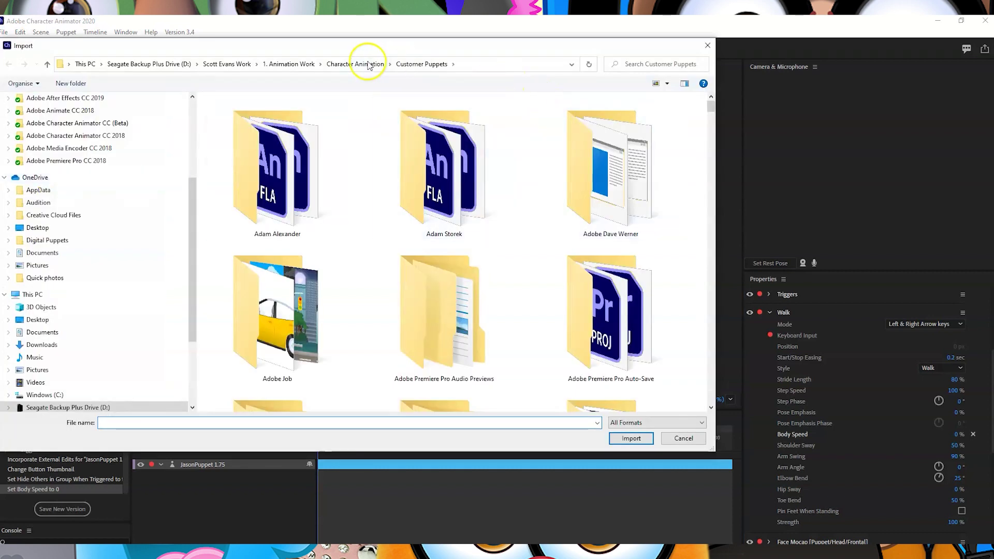
left_click(354, 65)
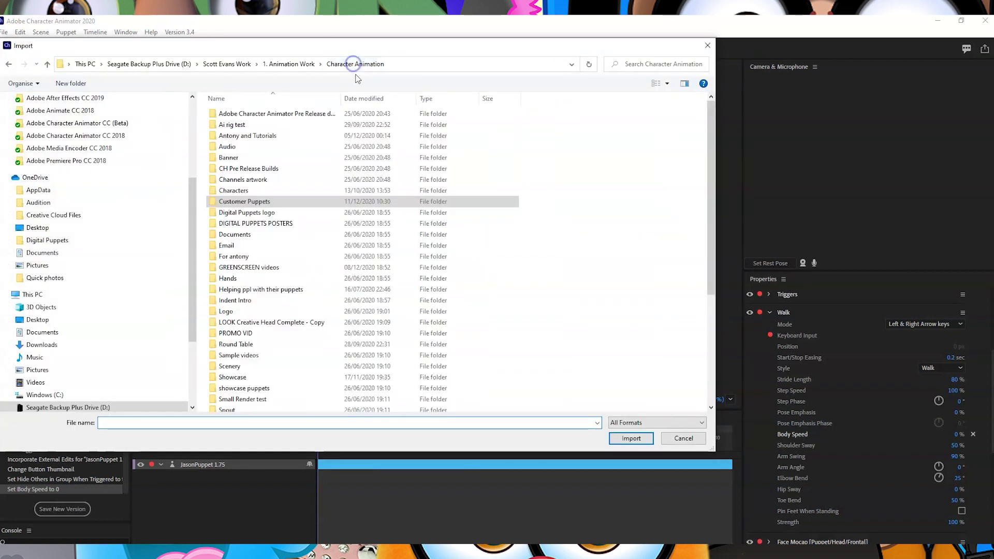
left_click(260, 203)
double_click(260, 203)
left_click(277, 228)
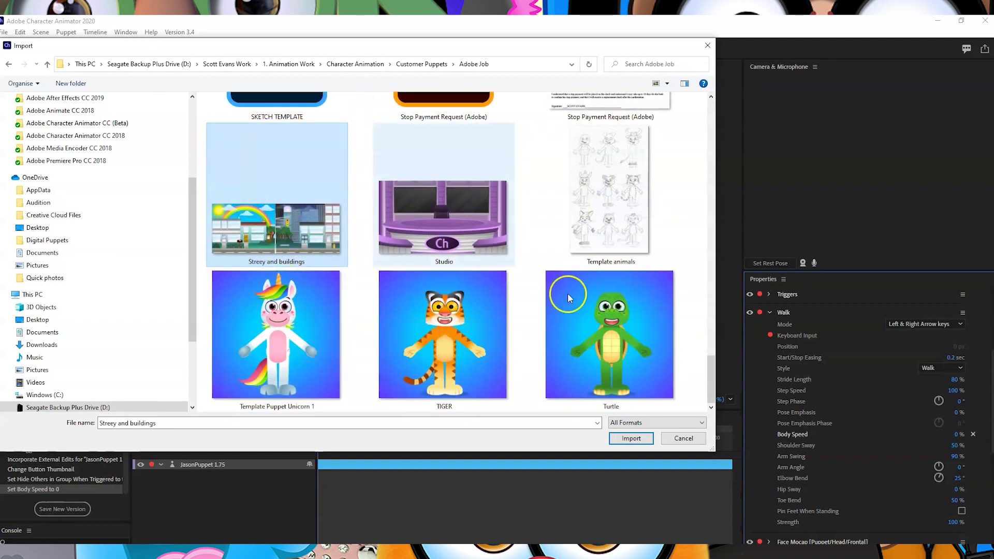
left_click(632, 439)
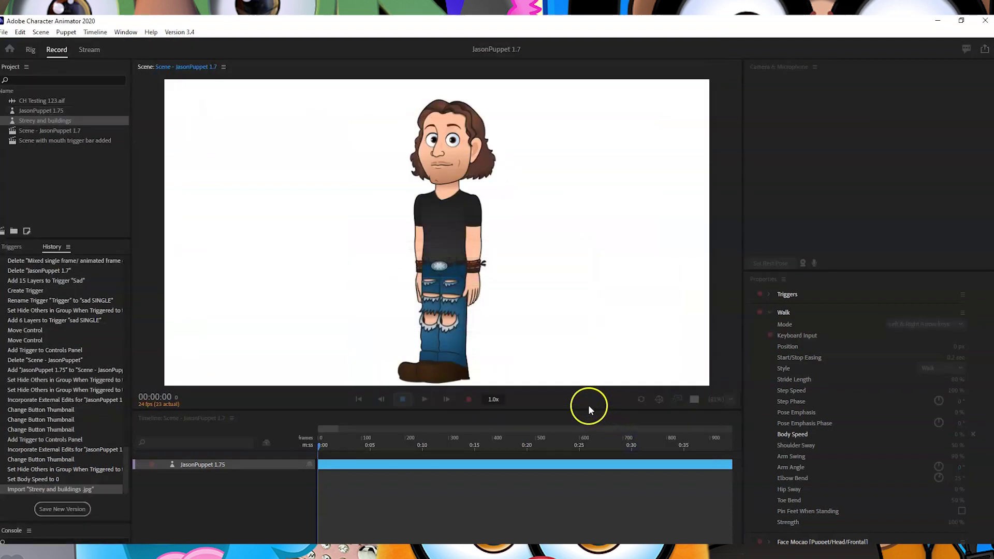
Add the Streey and buildings image to the scene timeline as a background track
left_click_drag(47, 120, 206, 473)
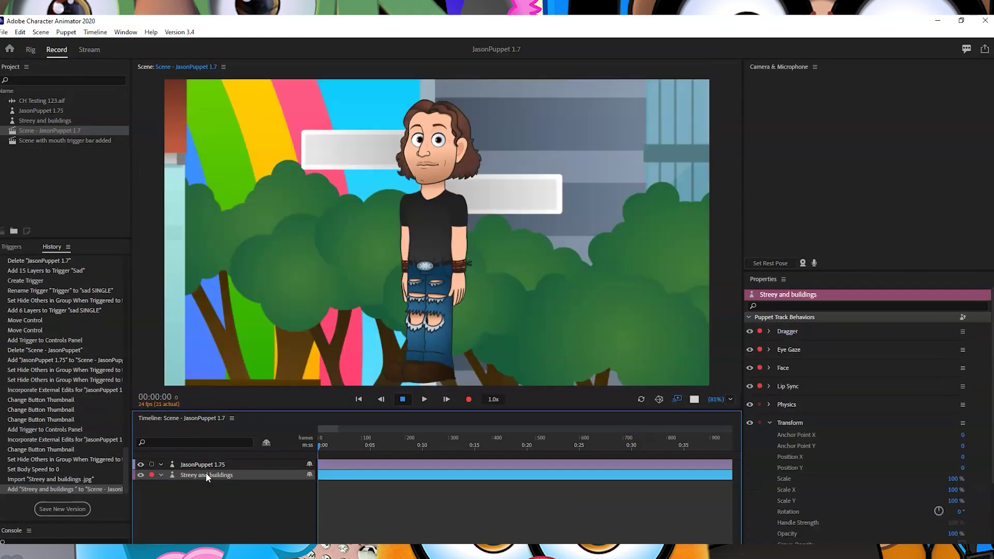
left_click(197, 477)
left_click(811, 437)
left_click(260, 99)
left_click(578, 185)
left_click(260, 486)
left_click(796, 480)
Scale the street background to 69% and position it at X -2,102, Y -684
left_click_drag(954, 478, 652, 514)
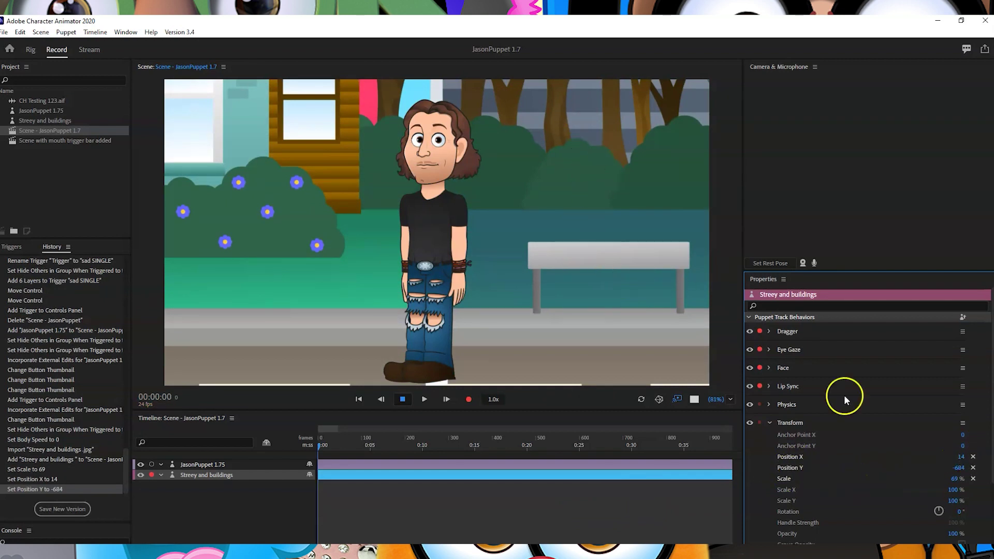
left_click_drag(958, 457, 694, 336)
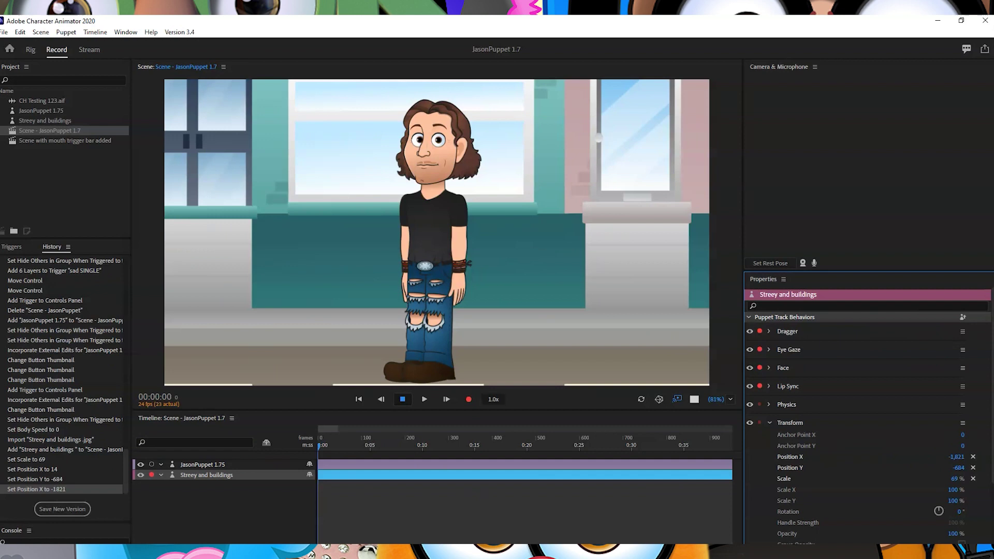
left_click_drag(957, 457, 810, 455)
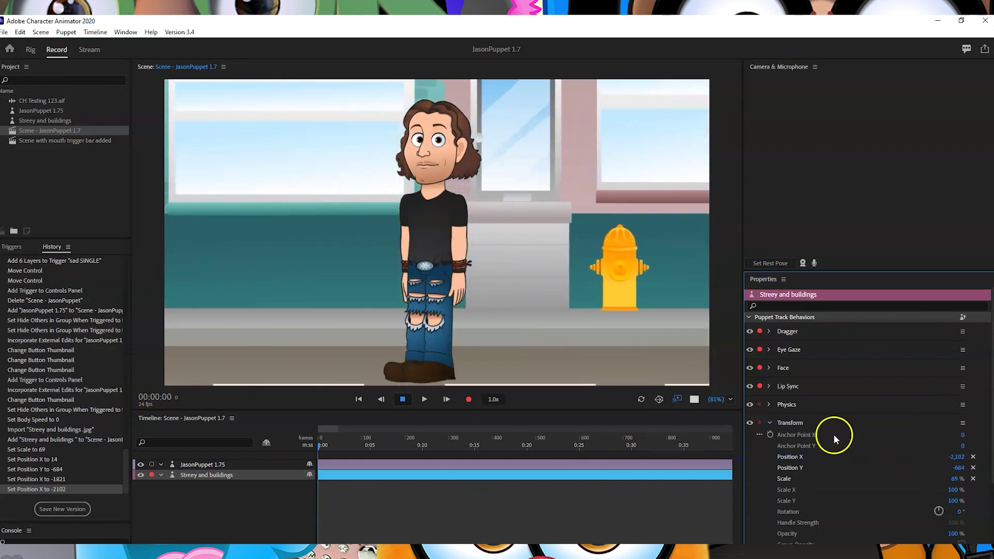
left_click(196, 476)
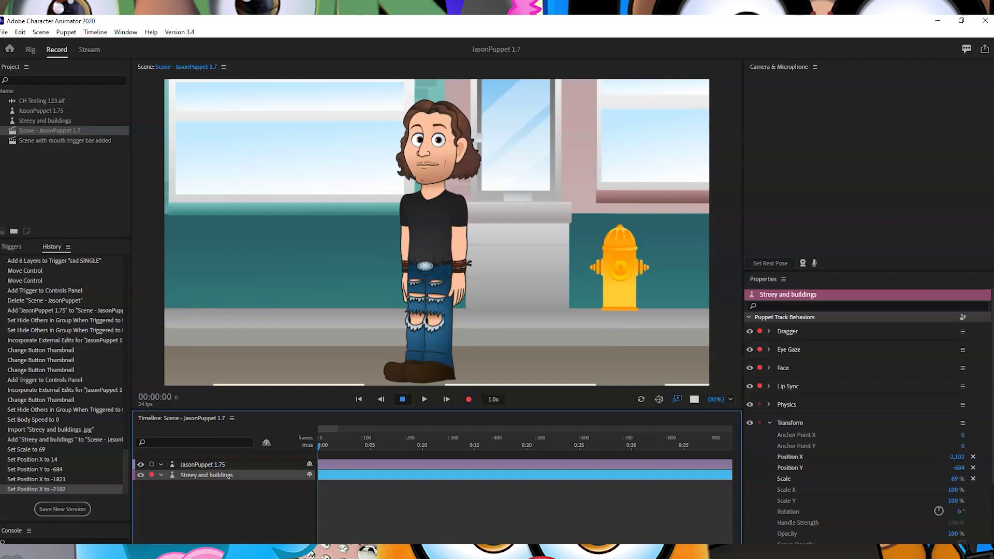
Keyframe the background's Position X from -2,102 at the start to 2,099 at about 0:30, then play it back
left_click(770, 457)
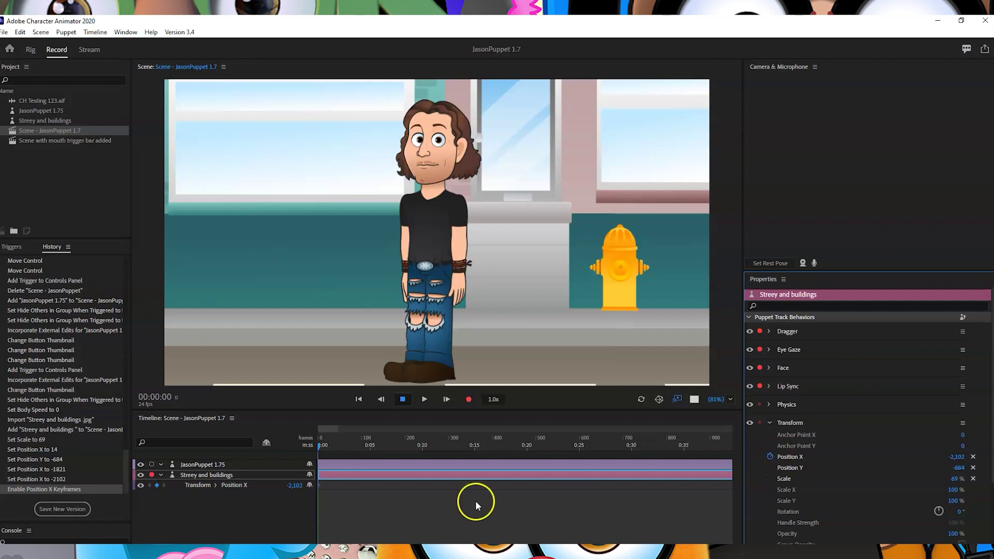
left_click(216, 487)
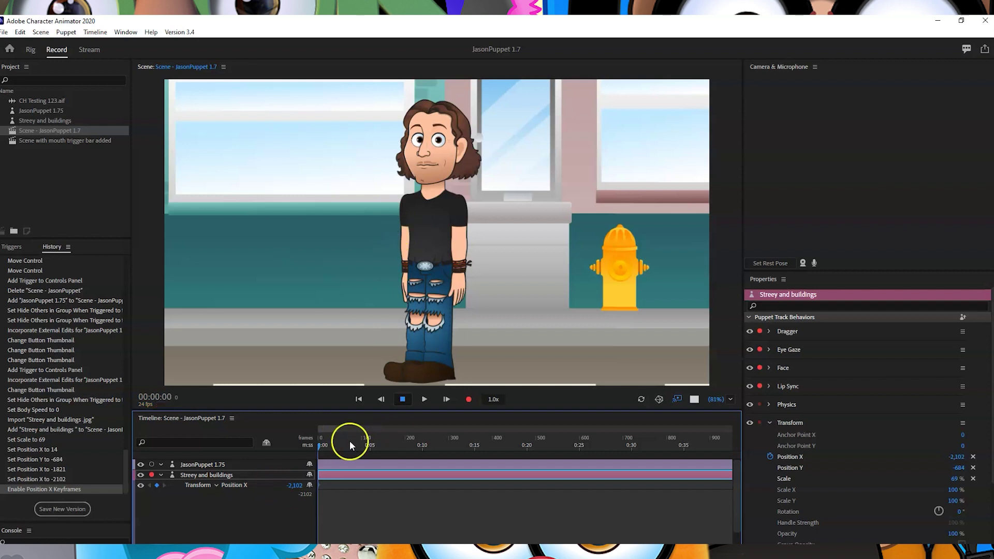
left_click_drag(318, 444, 504, 462)
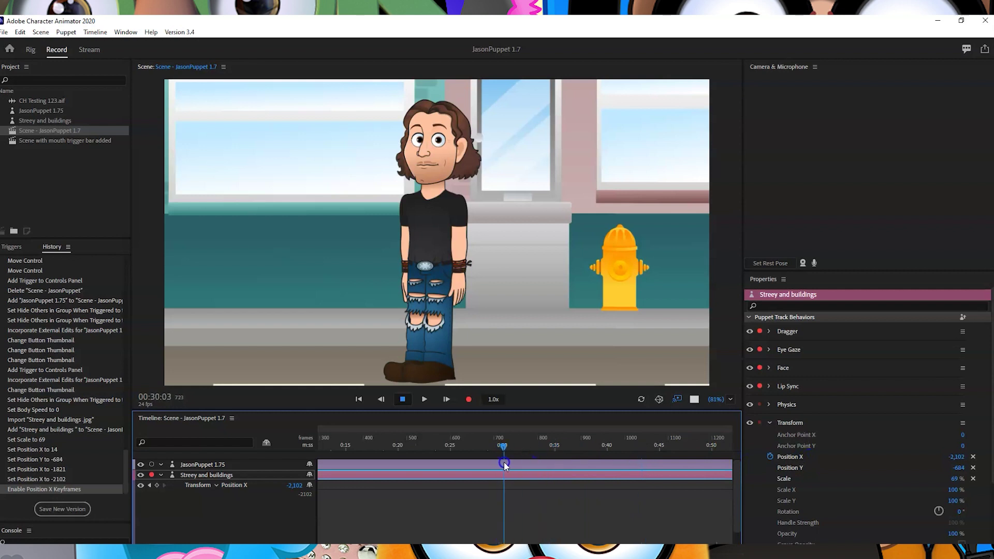
left_click(156, 485)
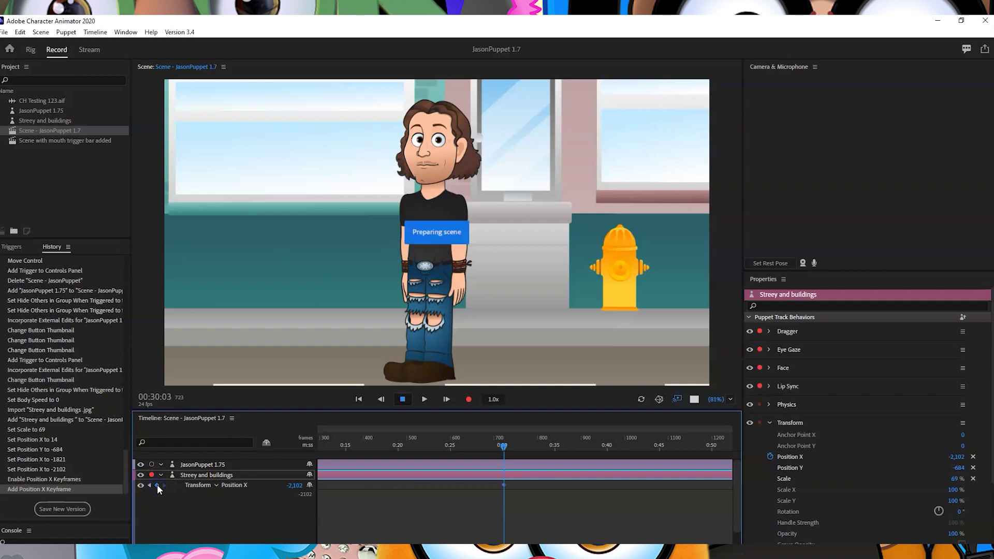
left_click(268, 487)
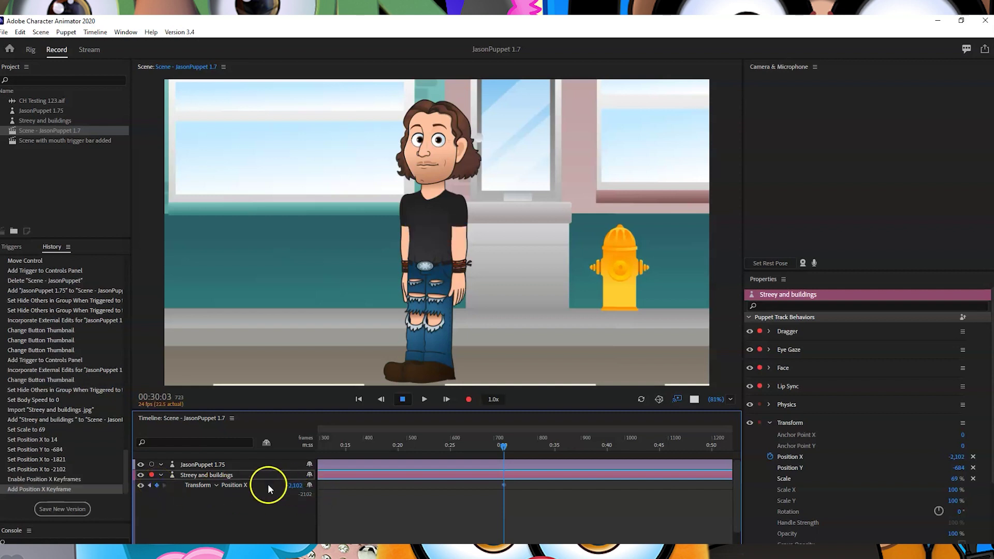
left_click_drag(303, 491, 234, 452)
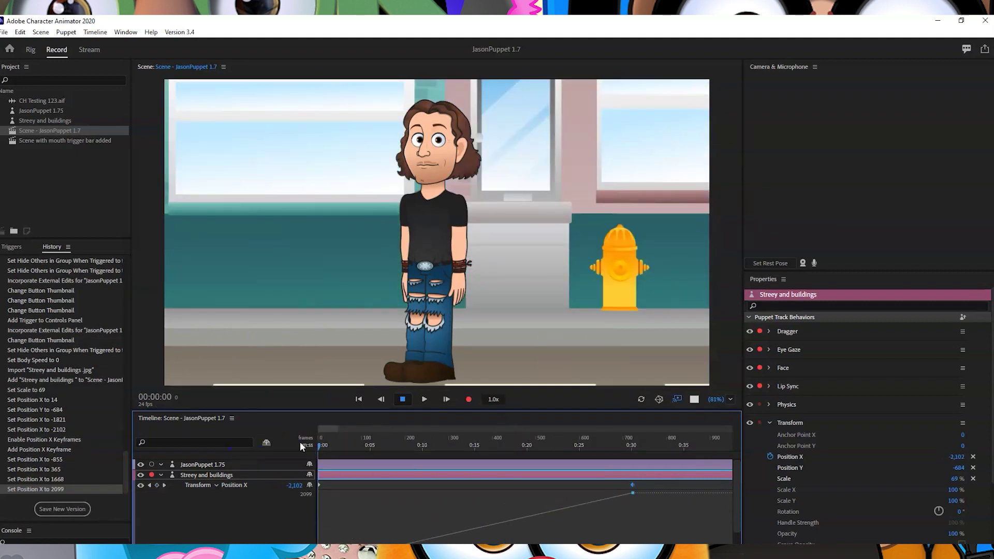
left_click(424, 399)
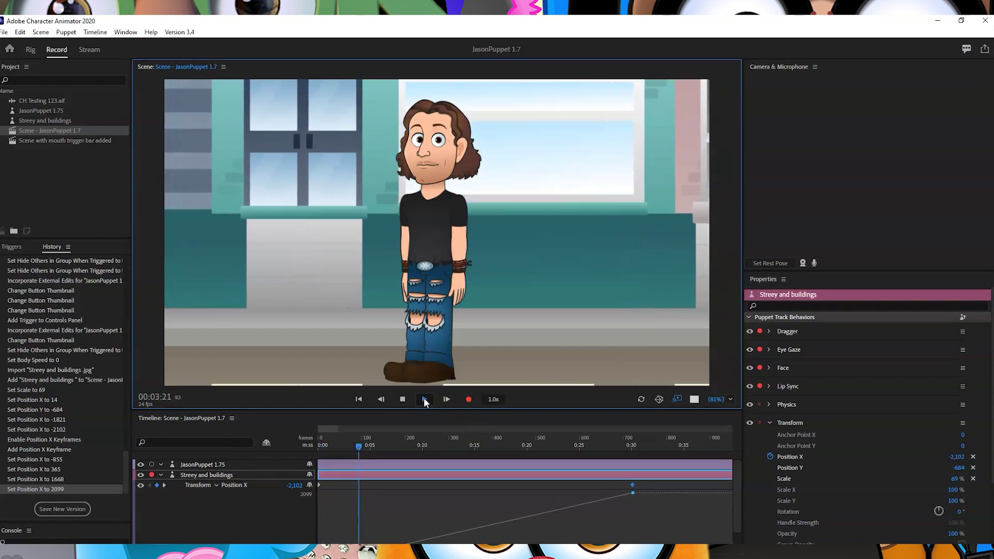
Record a roughly 30-second Walk take of the puppet from 0:00, driving it with the Left arrow key
left_click(223, 465)
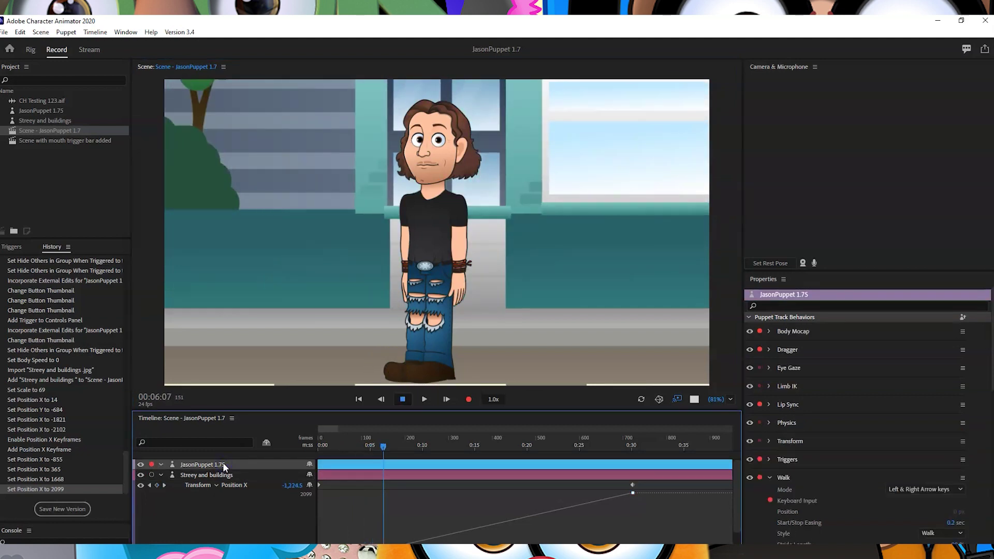
key("Left")
left_click_drag(382, 448, 305, 452)
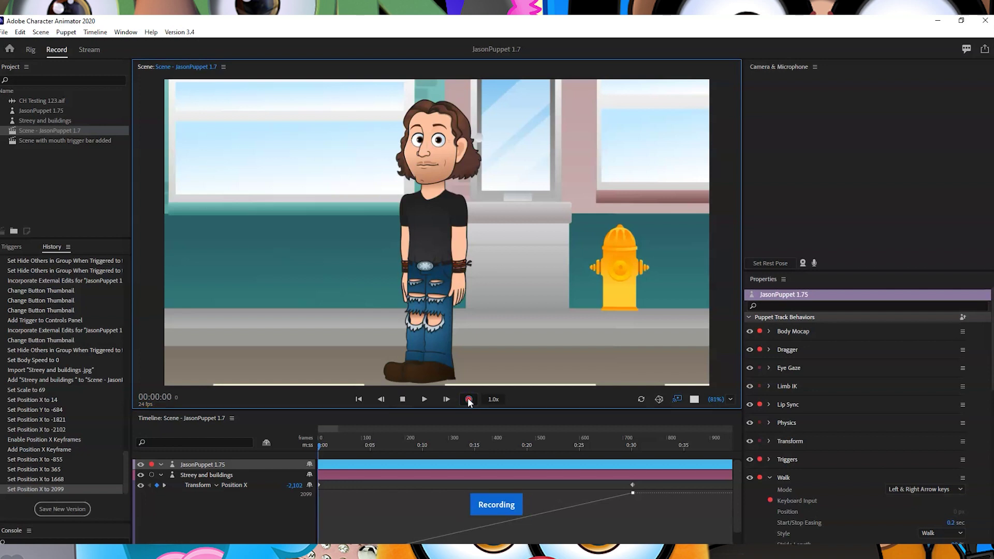
key("Left")
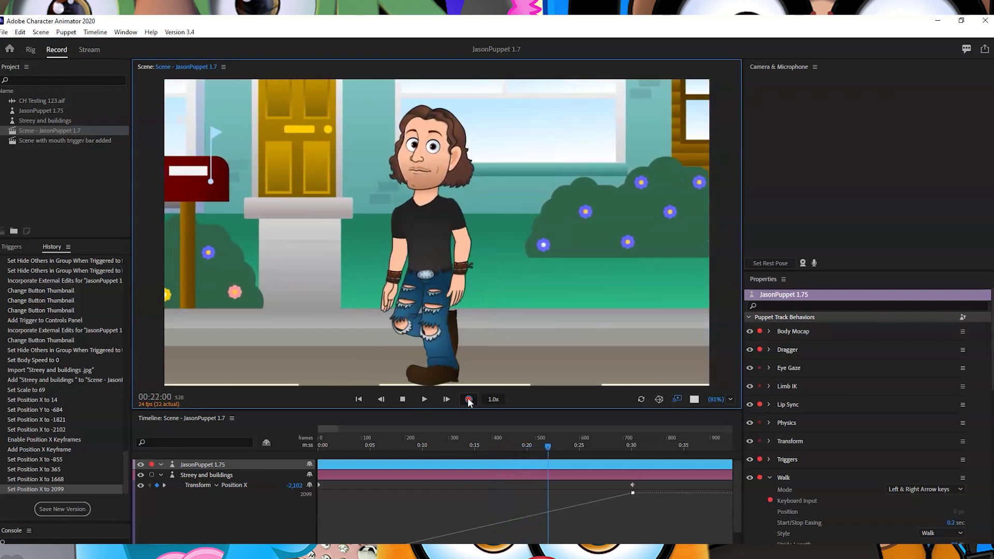
left_click(469, 400)
left_click(638, 443)
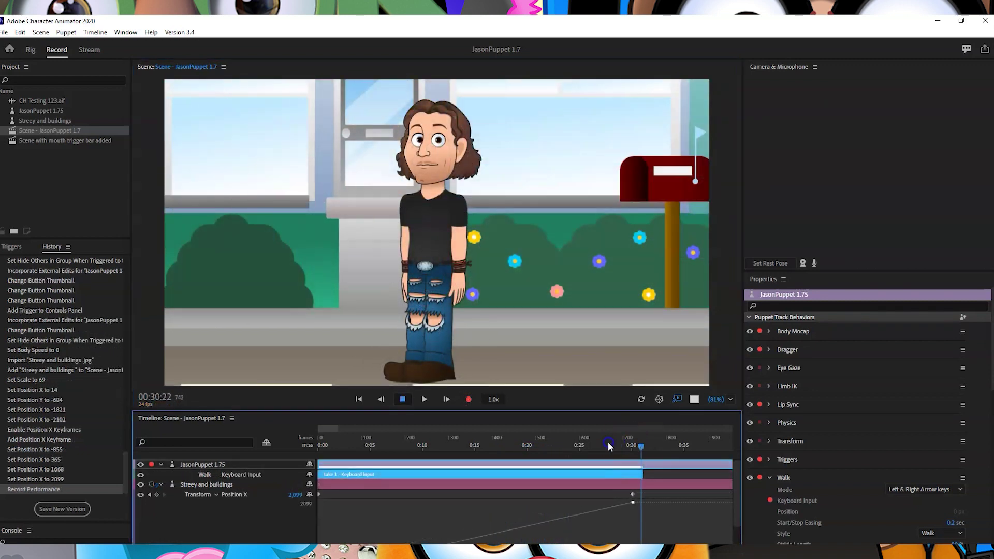
left_click(376, 446)
left_click_drag(376, 446, 297, 443)
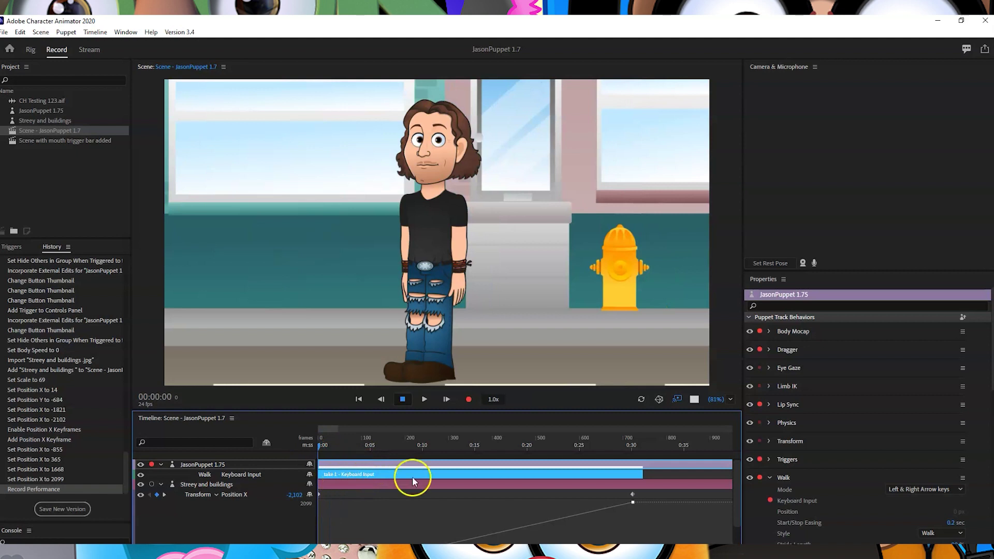
left_click(424, 399)
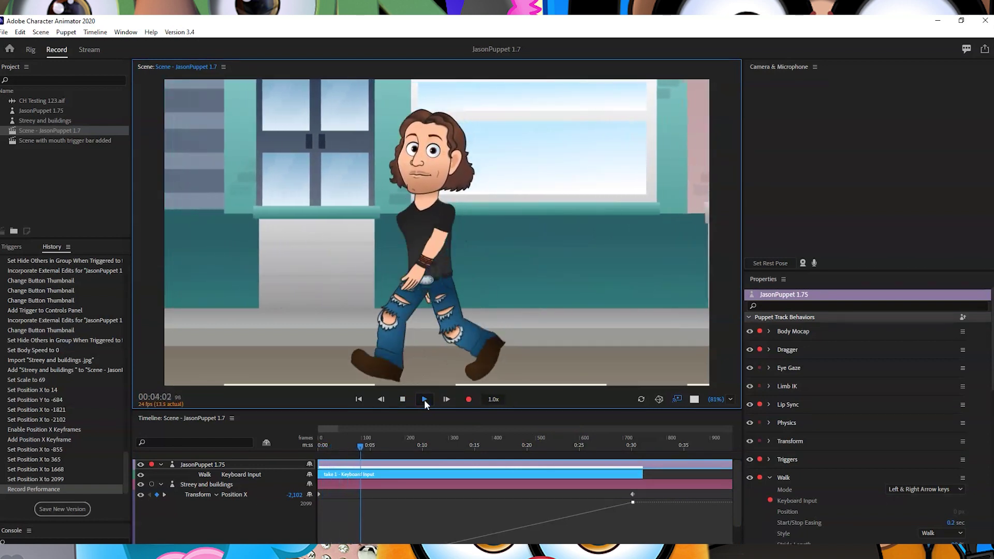
left_click(402, 400)
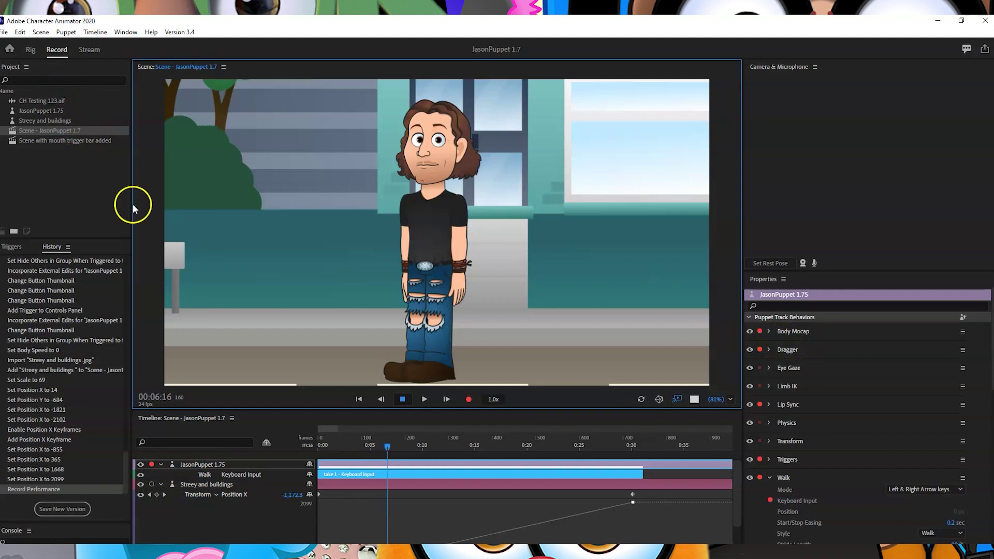
left_click(211, 485)
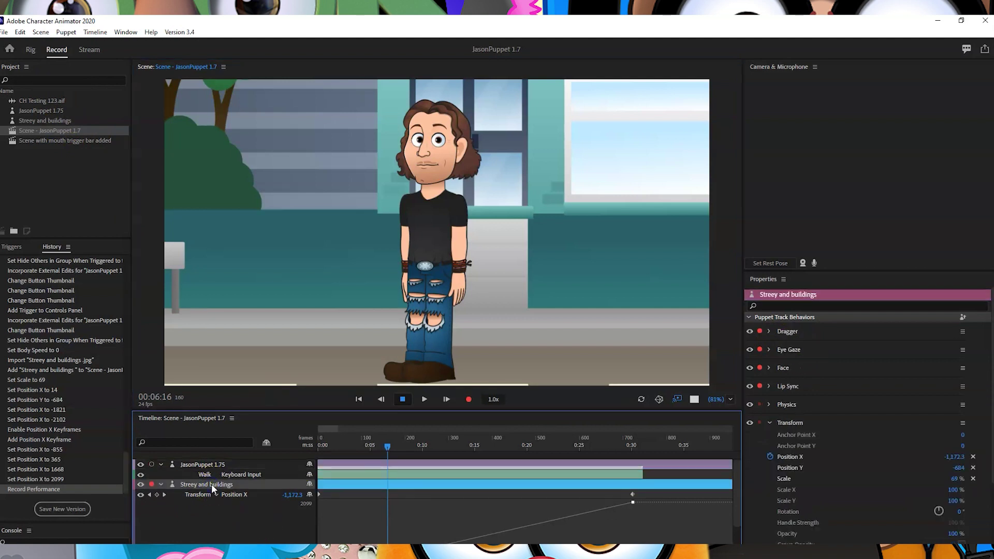
left_click(199, 484)
key("Left")
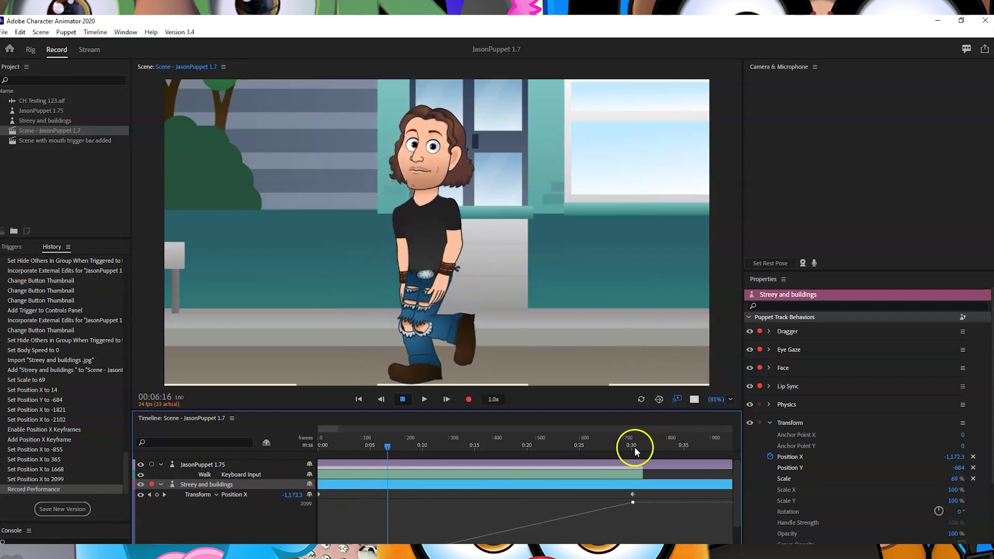
left_click_drag(328, 442, 287, 443)
left_click(198, 465)
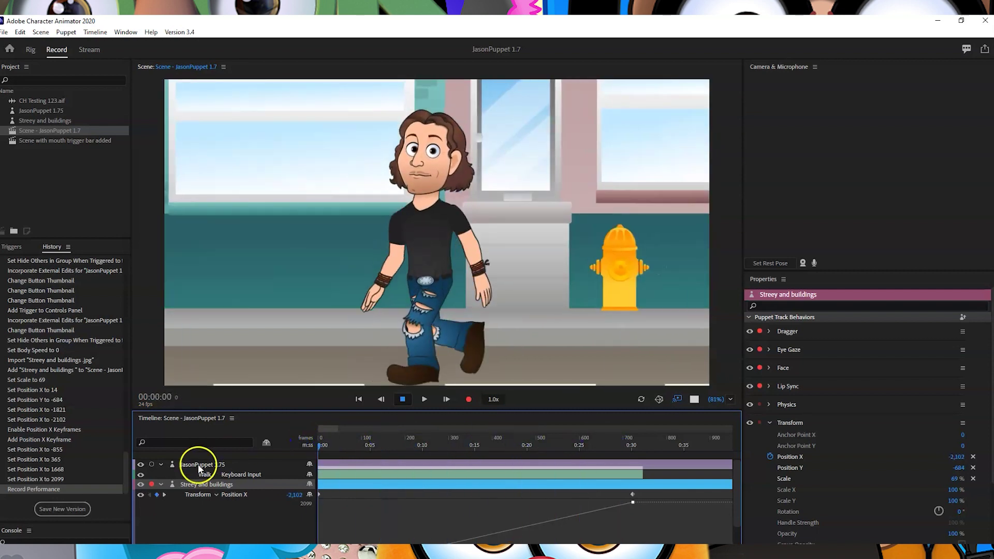
Trim the Walk take to end at about 30 seconds and play the result
left_click(422, 448)
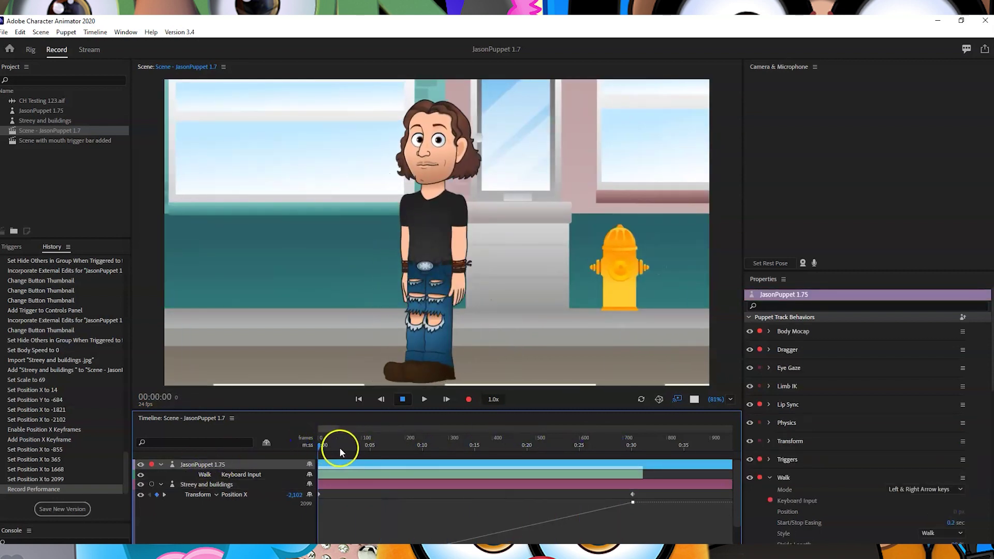
left_click_drag(321, 443, 327, 443)
left_click(647, 467)
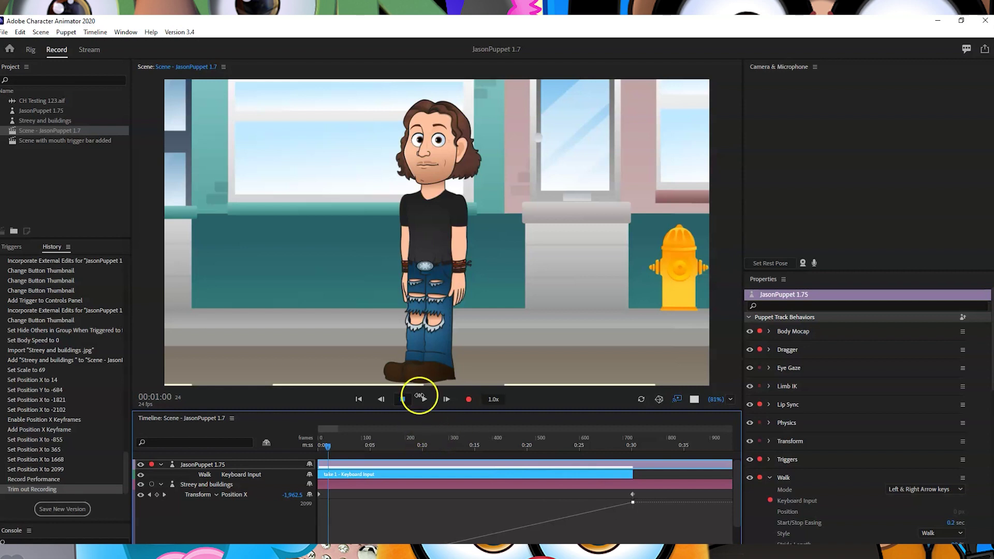
left_click(422, 397)
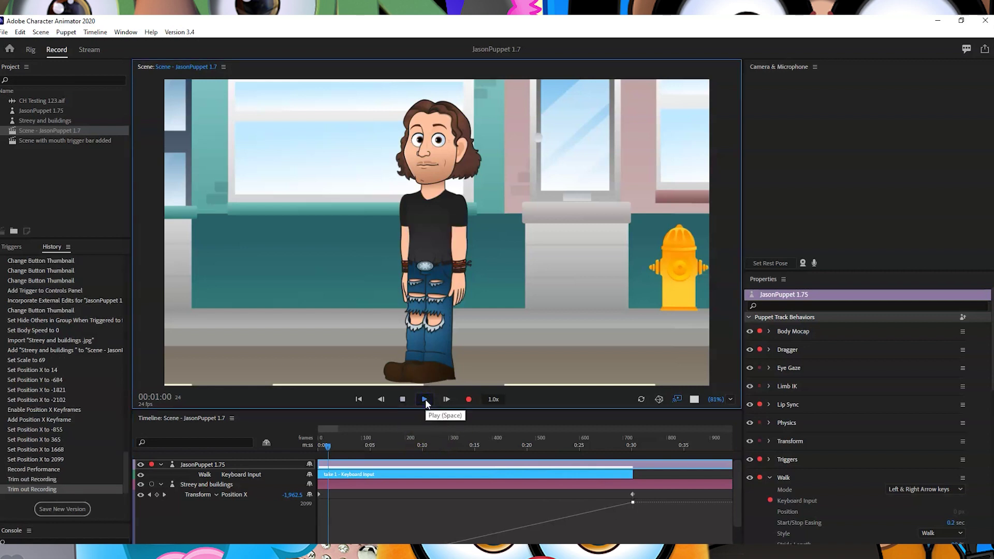